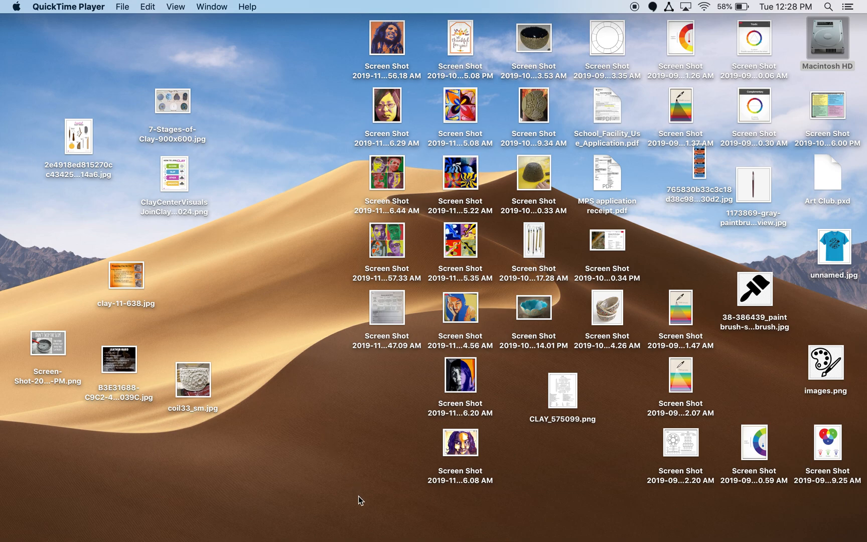
Start Photo Booth, apply the Black and White effect, and take a snapshot.
{"action": "mouse_move", "coordinate": [402, 540]}
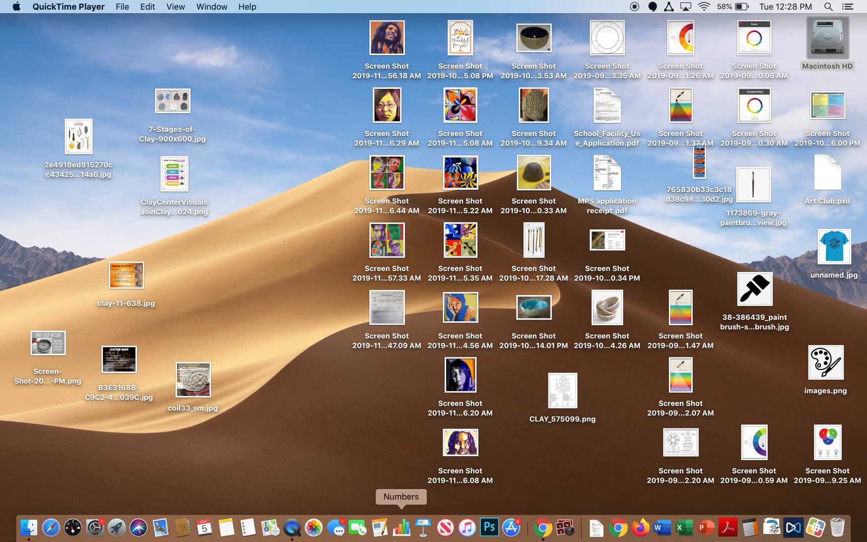
{"action": "left_click", "coordinate": [565, 528]}
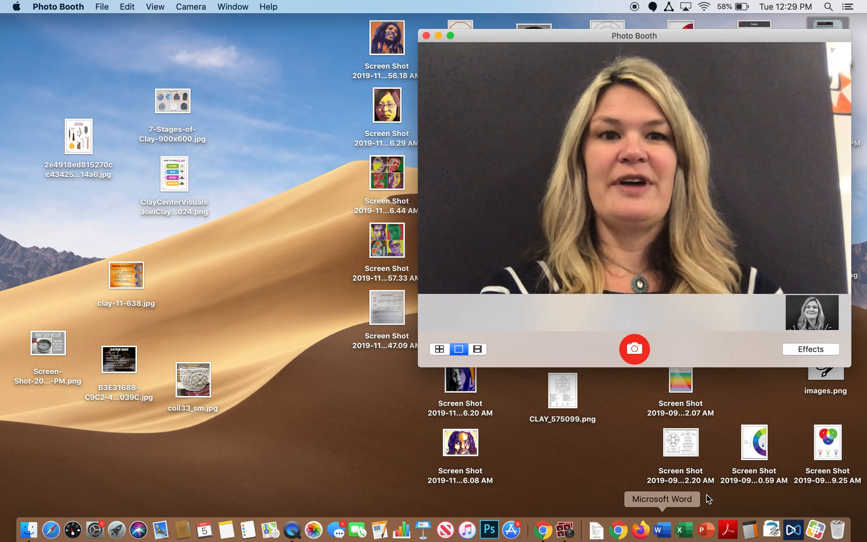
{"action": "left_click", "coordinate": [800, 353]}
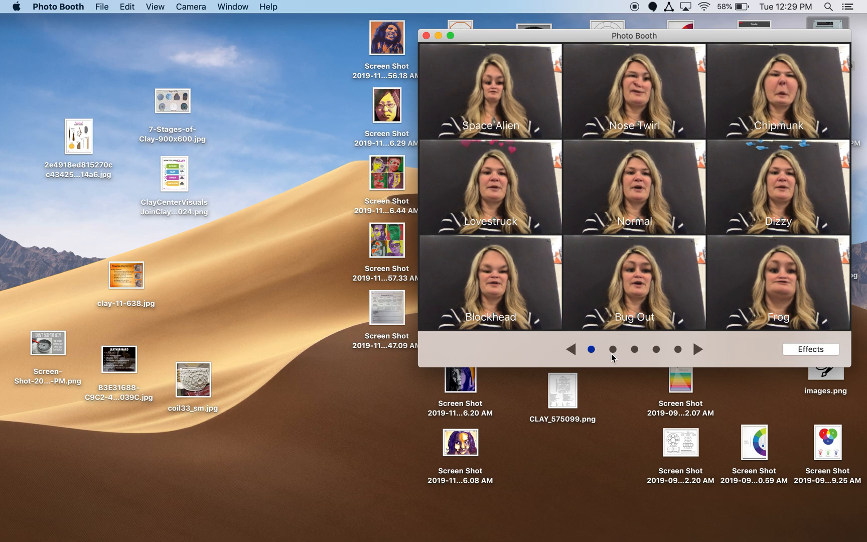
{"action": "left_click", "coordinate": [613, 353]}
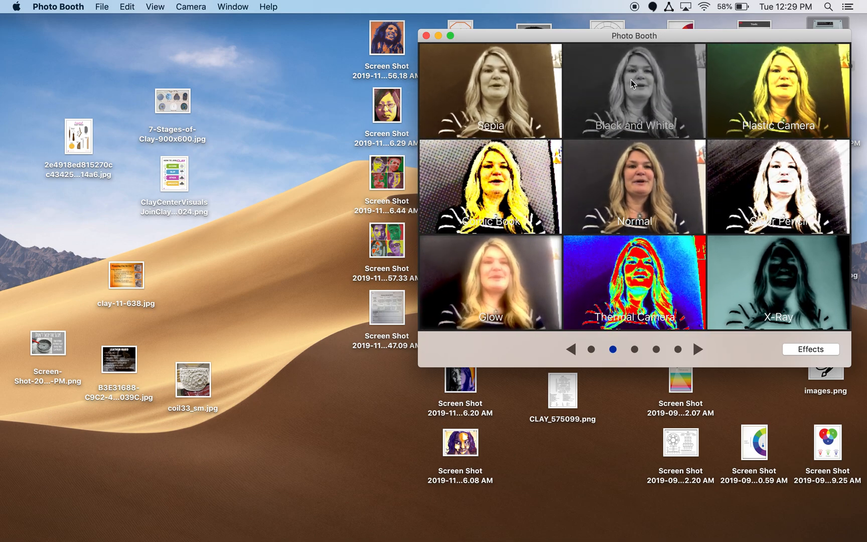
{"action": "left_click", "coordinate": [631, 79]}
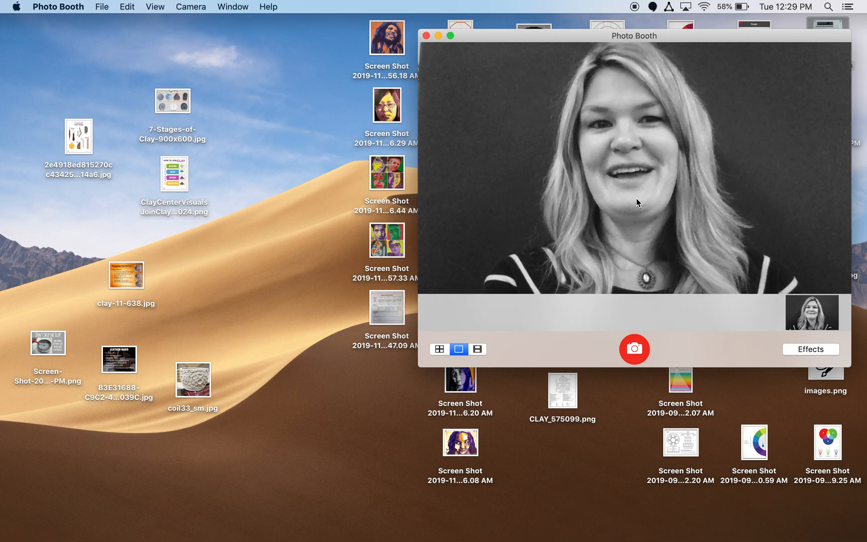
{"action": "left_click", "coordinate": [633, 351]}
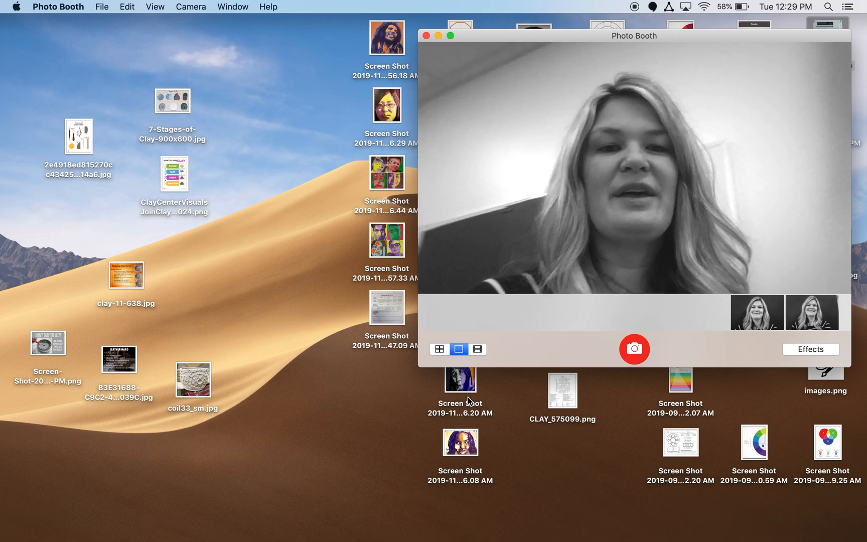
Review the captured black-and-white snapshots, ending on the second one.
{"action": "mouse_move", "coordinate": [335, 539]}
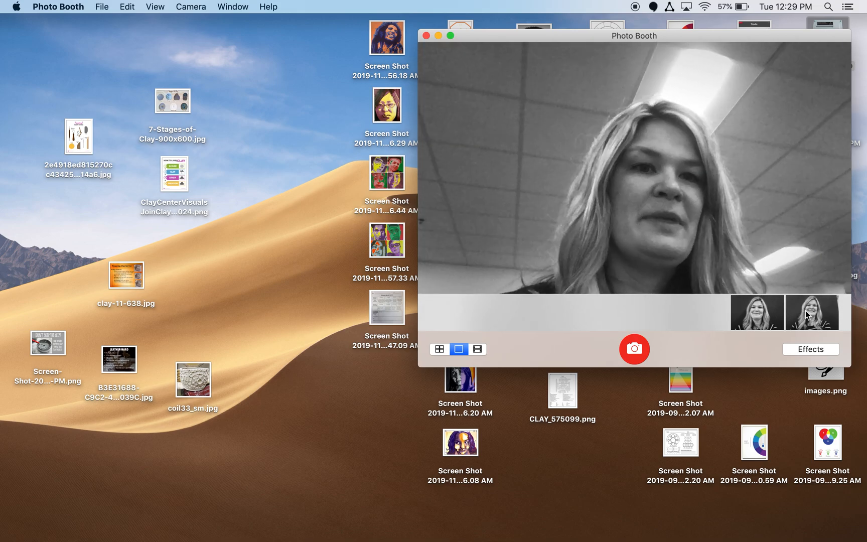
{"action": "left_click", "coordinate": [806, 310]}
{"action": "left_click", "coordinate": [764, 309]}
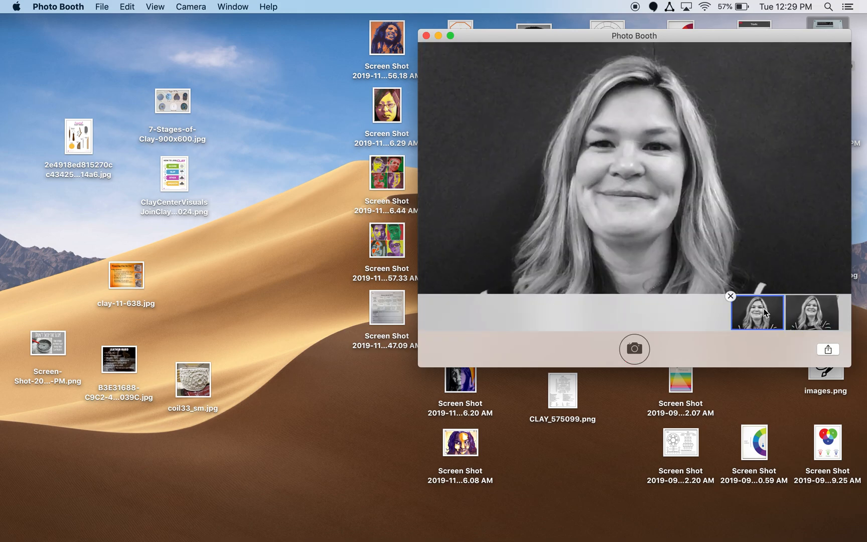
{"action": "left_click", "coordinate": [826, 314]}
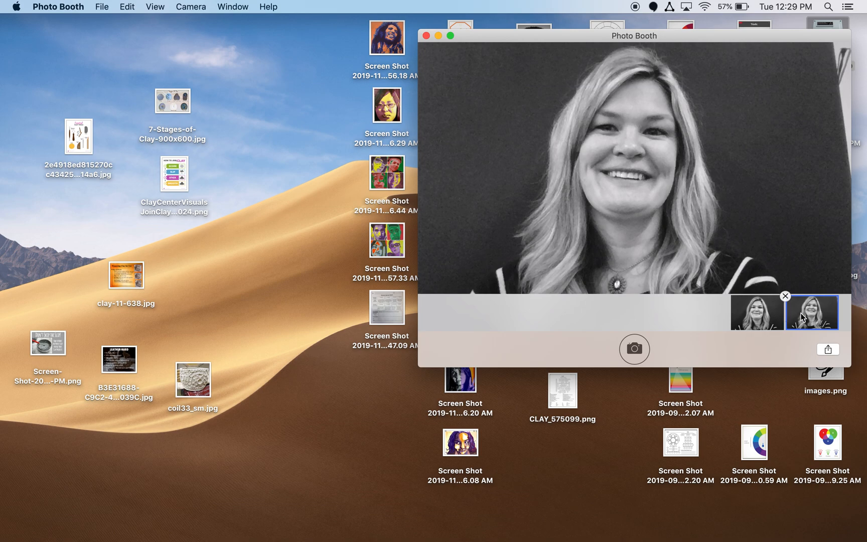
Add the second snapshot to Photos and bring up the Photos app.
{"action": "left_click", "coordinate": [828, 351]}
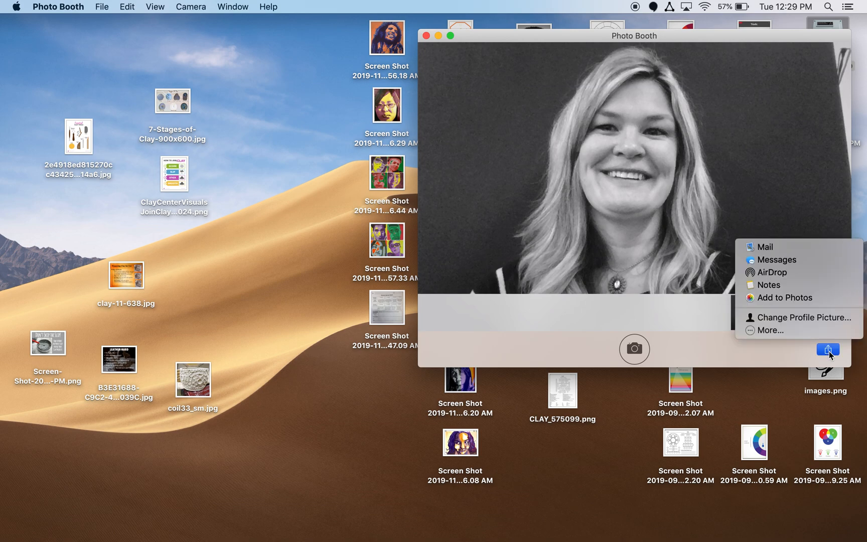
{"action": "left_click", "coordinate": [791, 299]}
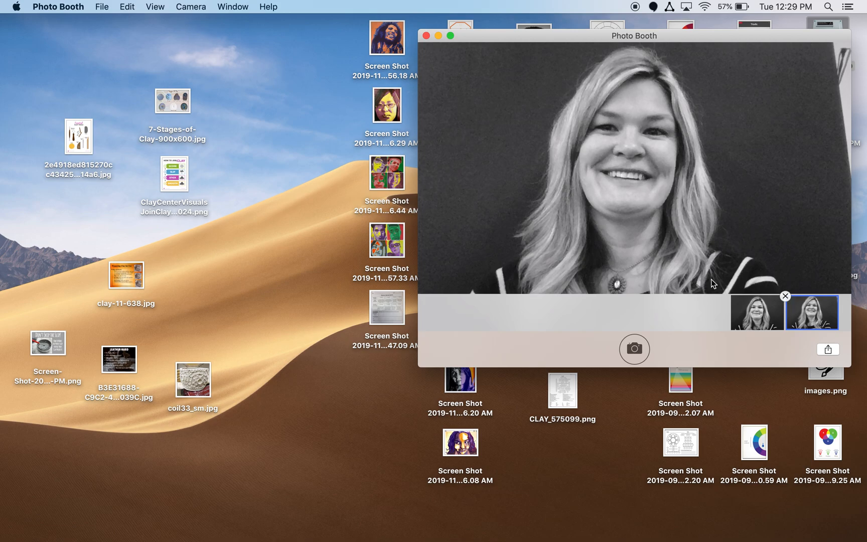
{"action": "mouse_move", "coordinate": [297, 533]}
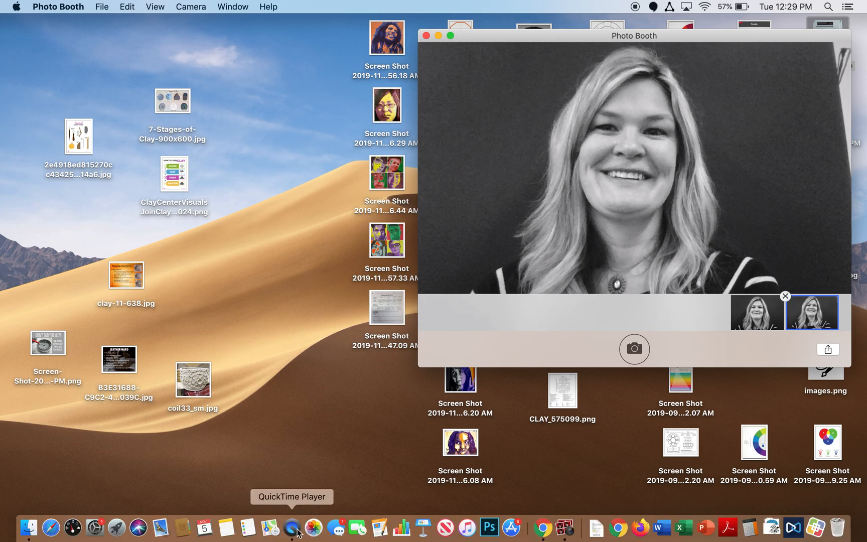
{"action": "left_click", "coordinate": [316, 535]}
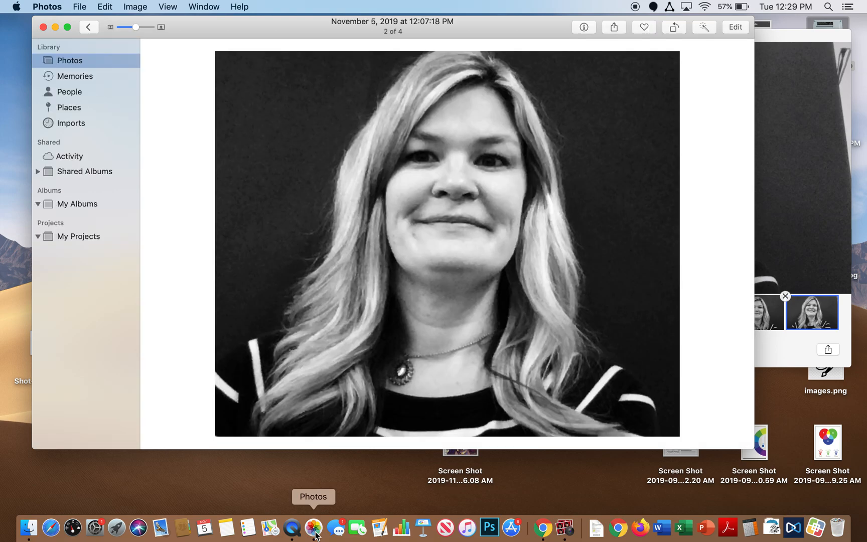
Go back to the November 2019 Moments grid and deselect the photo.
{"action": "left_click", "coordinate": [71, 60]}
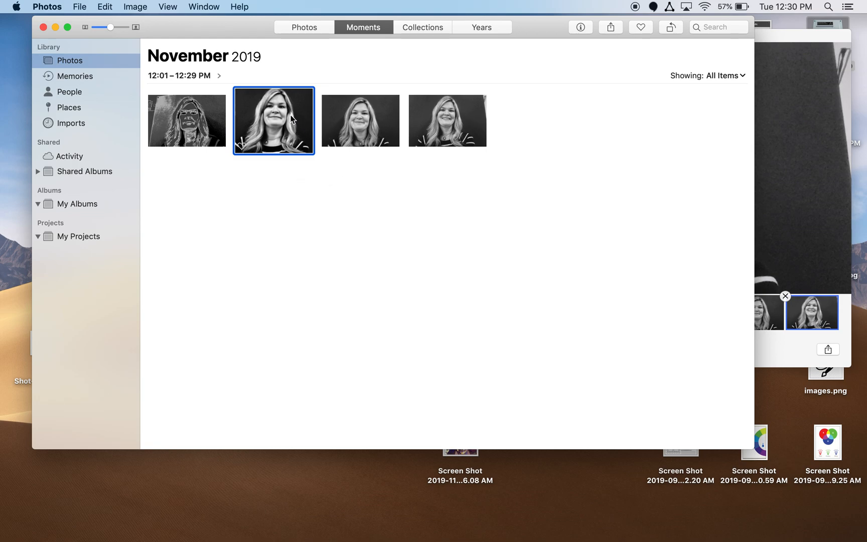
{"action": "left_click", "coordinate": [392, 339]}
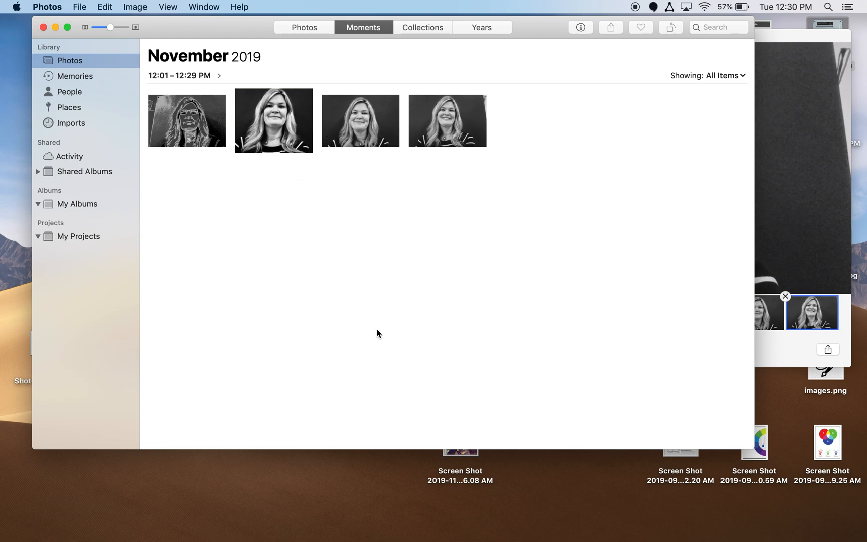
{"action": "mouse_move", "coordinate": [380, 540]}
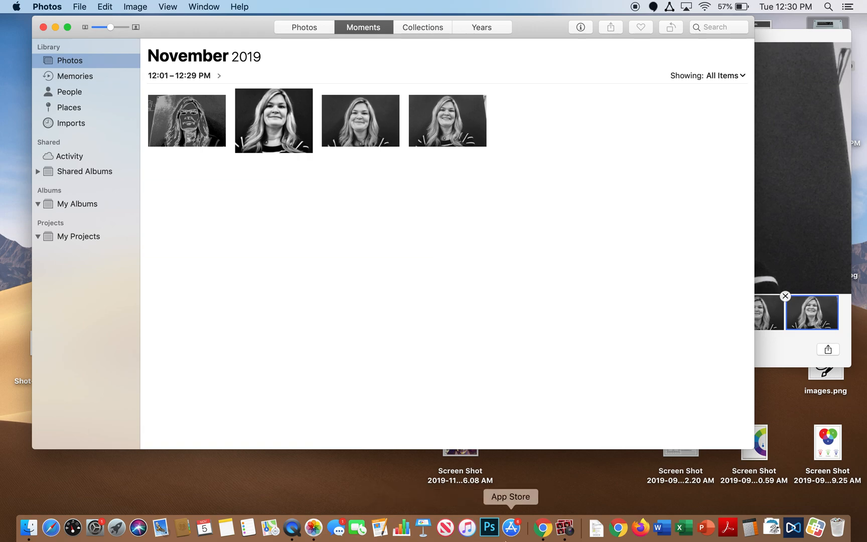
Launch Photoshop CC 2019 and bring up the New Document dialog.
{"action": "left_click", "coordinate": [489, 530]}
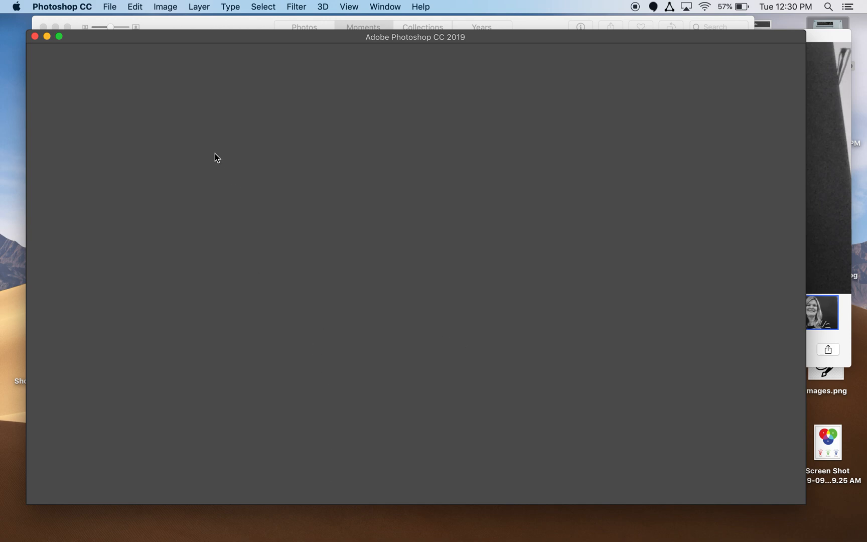
{"action": "left_click", "coordinate": [111, 7]}
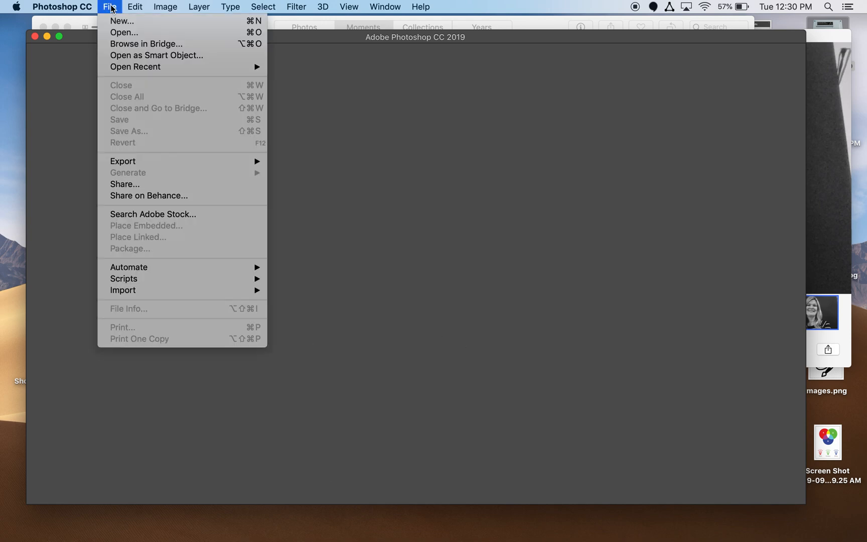
{"action": "left_click", "coordinate": [110, 6]}
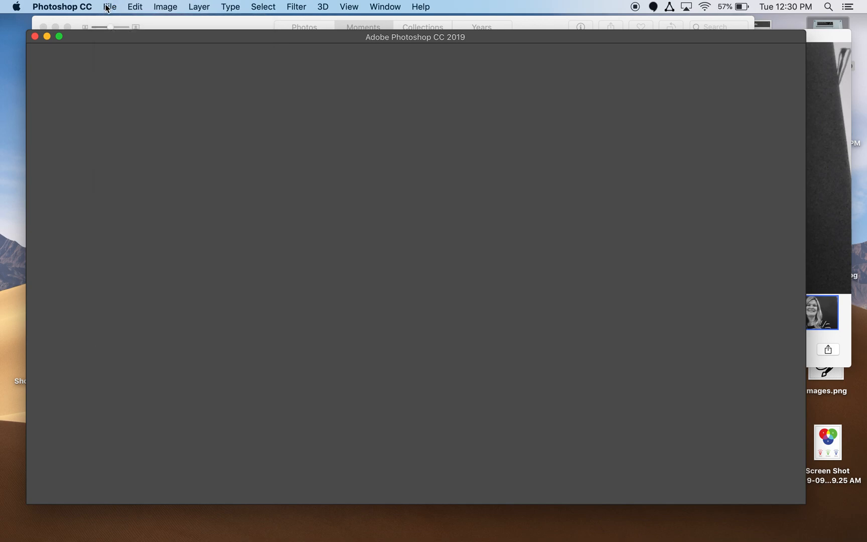
{"action": "left_click", "coordinate": [107, 7]}
{"action": "left_click", "coordinate": [112, 19]}
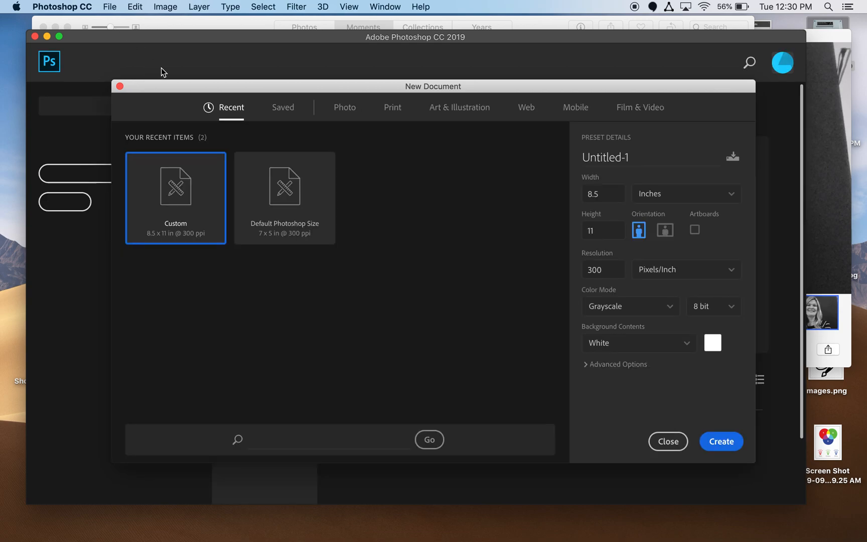
Create an 8.5 × 11 in, 300 ppi Grayscale document named 'Portrait-' plus the sitter's name.
{"action": "triple_click", "coordinate": [629, 158]}
{"action": "key", "text": "BackSpace"}
{"action": "type", "text": "P"}
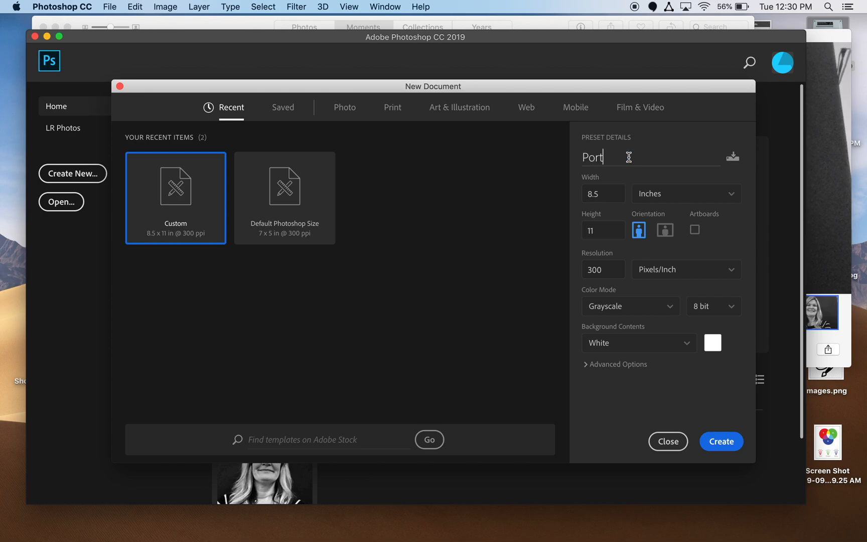
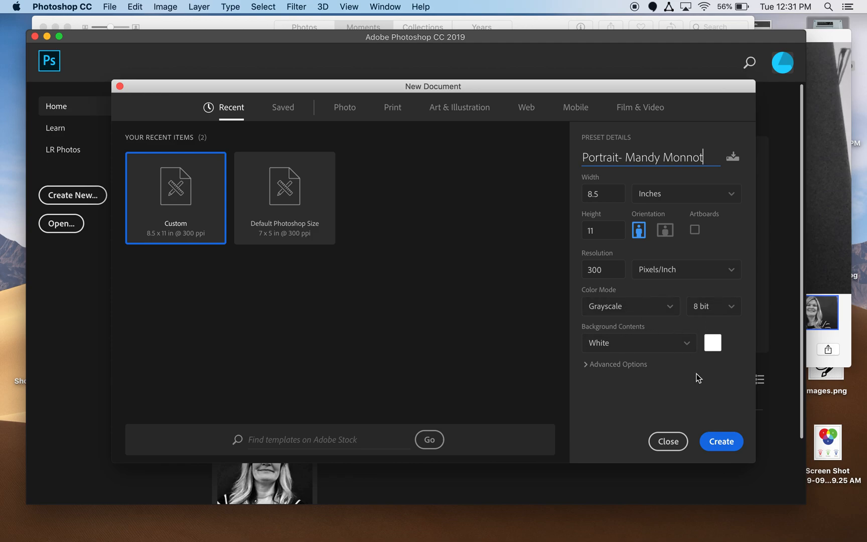
{"action": "left_click", "coordinate": [721, 442]}
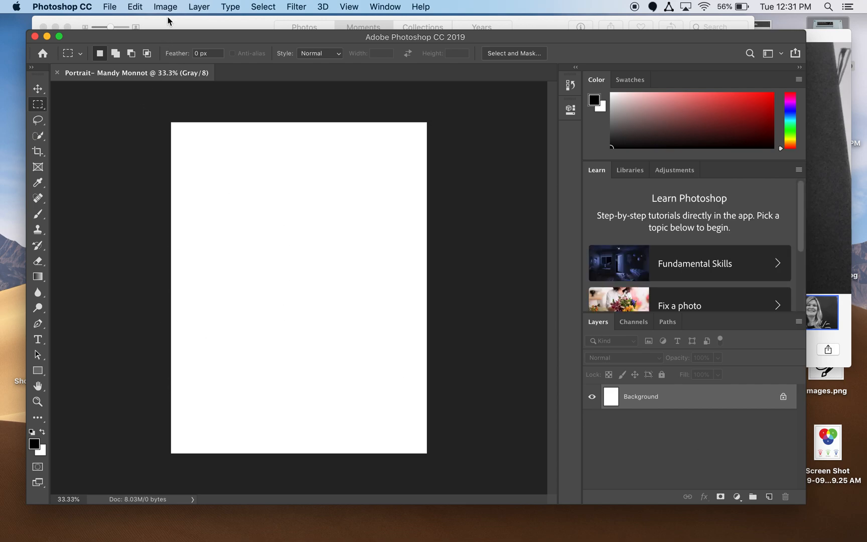
Add a new layer named Layer 1 above the Background.
{"action": "left_click", "coordinate": [195, 7]}
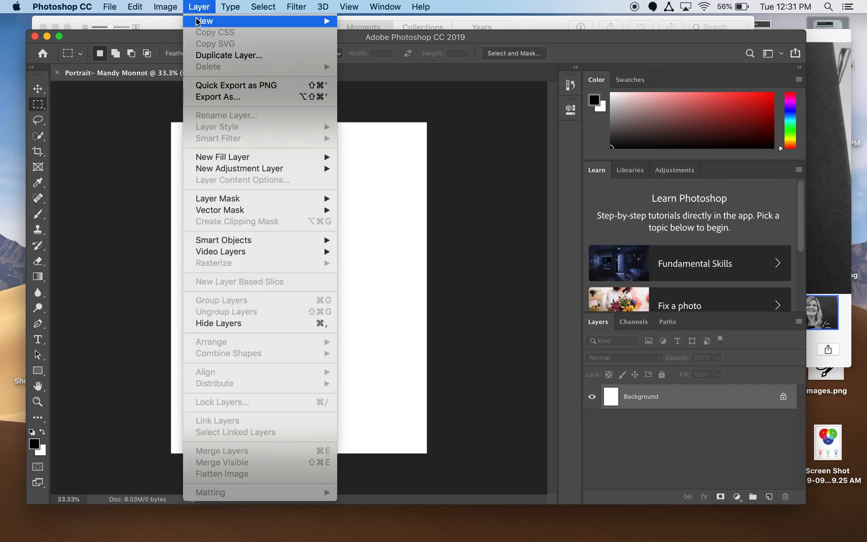
{"action": "mouse_move", "coordinate": [199, 23]}
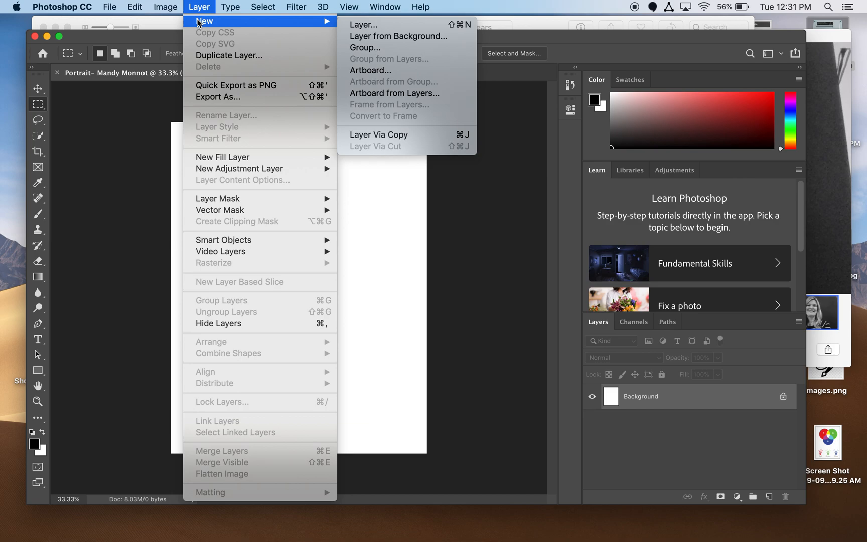
{"action": "left_click", "coordinate": [362, 25]}
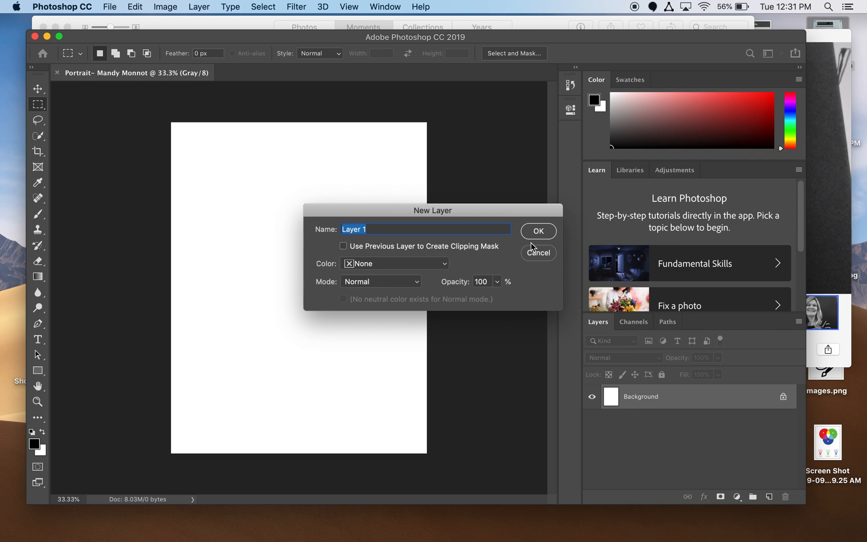
{"action": "left_click", "coordinate": [538, 231]}
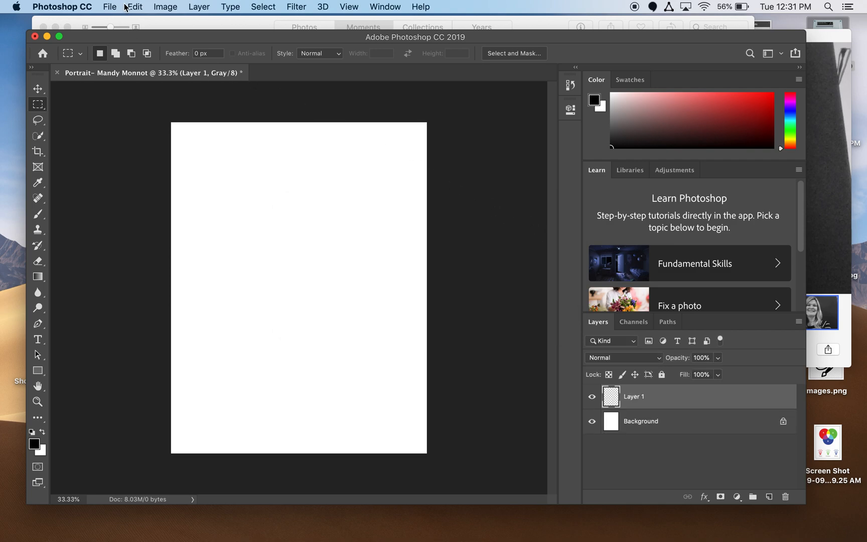
Open the second black-and-white portrait, fullsizeoutput_5.jpeg, from the Photos library.
{"action": "left_click", "coordinate": [161, 7]}
{"action": "mouse_move", "coordinate": [110, 7]}
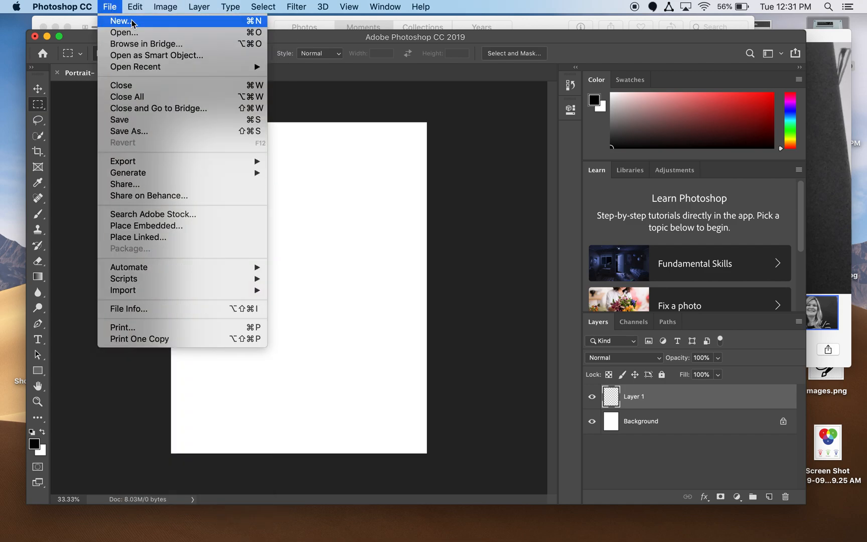
{"action": "mouse_move", "coordinate": [166, 10]}
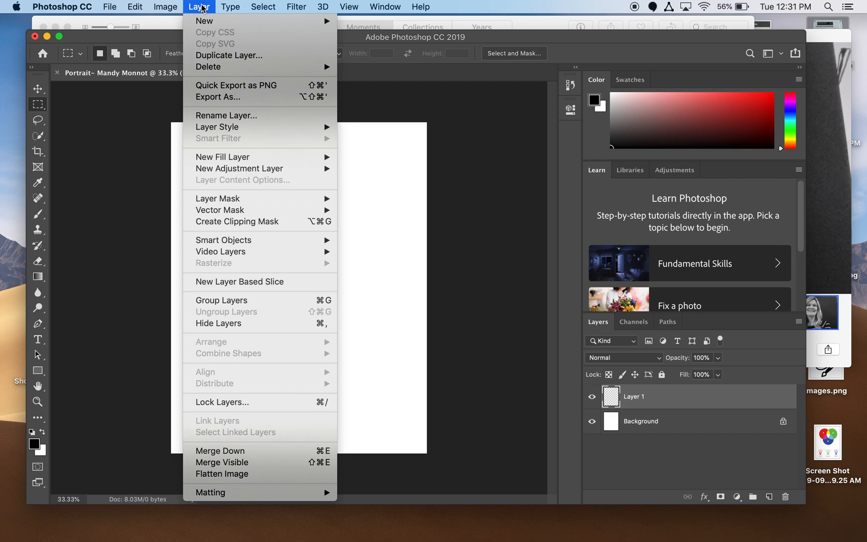
{"action": "left_click", "coordinate": [120, 33]}
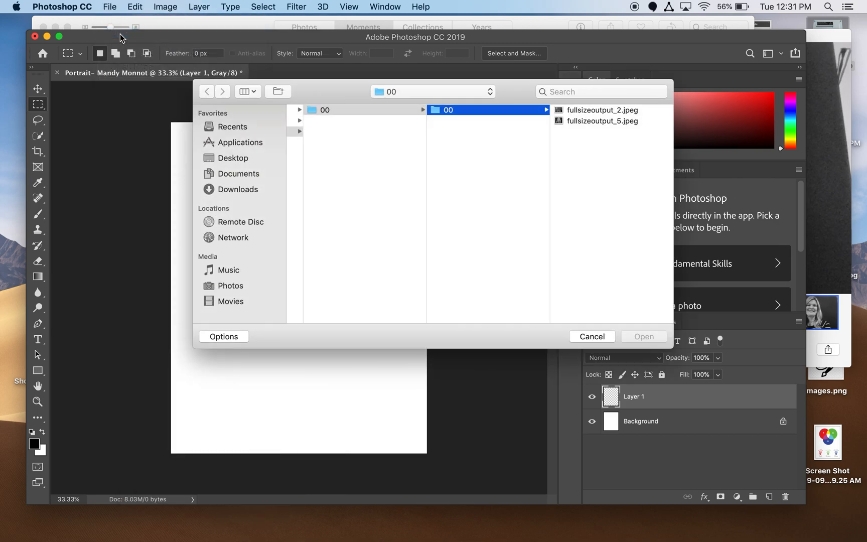
{"action": "left_click", "coordinate": [230, 286]}
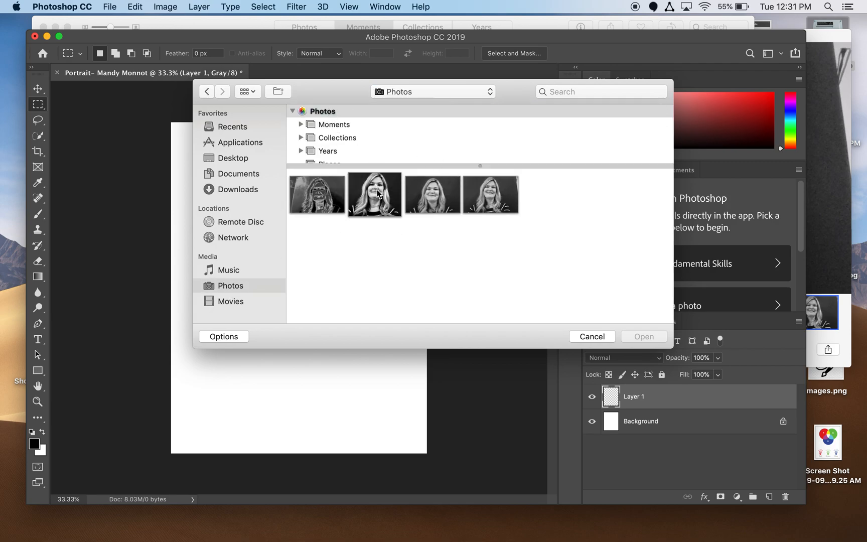
{"action": "left_click", "coordinate": [378, 194]}
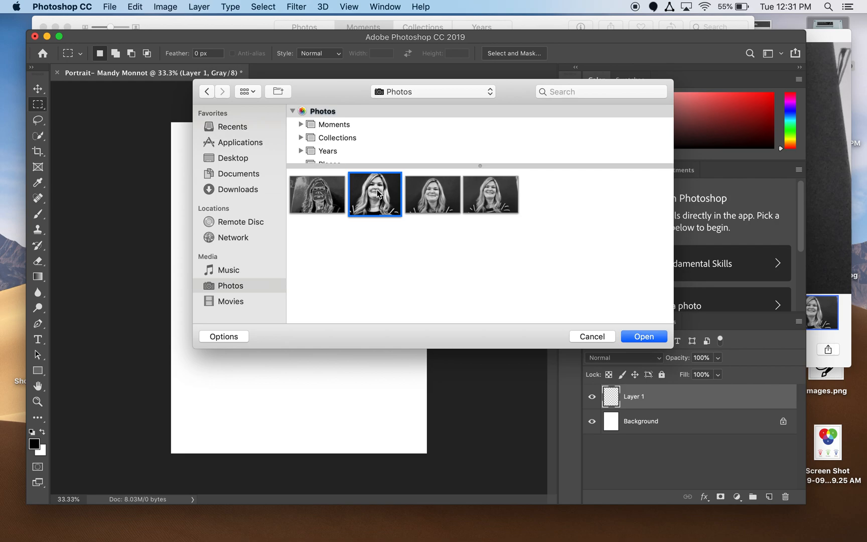
{"action": "left_click", "coordinate": [653, 342]}
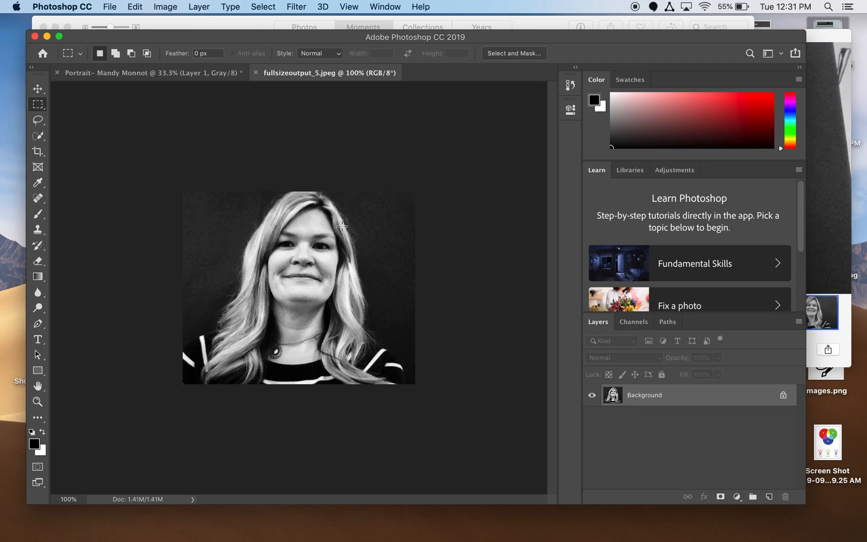
Compare Brush Strokes filters in the Filter Gallery and settle on Ink Outlines (length 4, dark 20, light 10).
{"action": "left_click", "coordinate": [295, 7]}
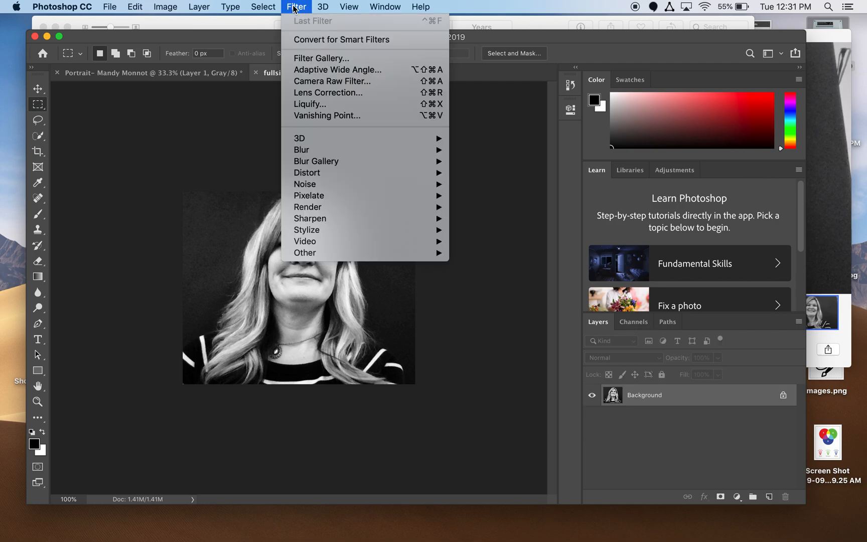
{"action": "left_click", "coordinate": [308, 59]}
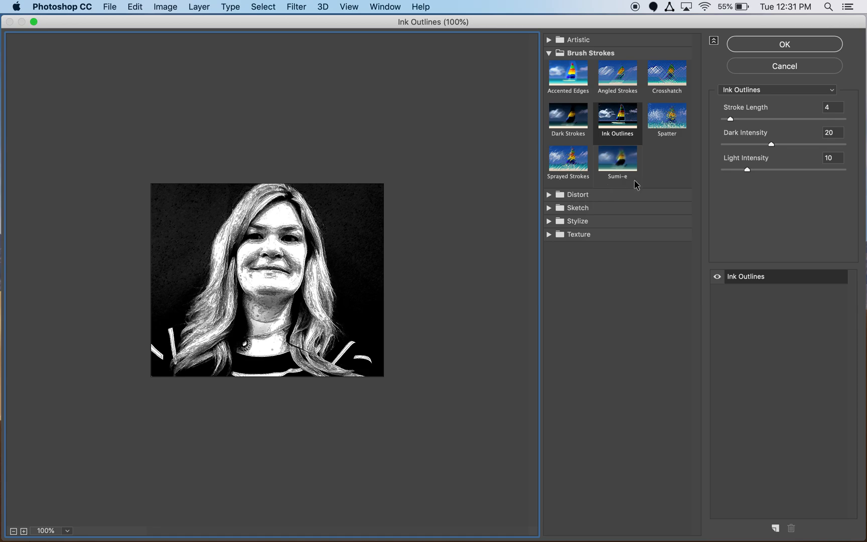
{"action": "left_click", "coordinate": [625, 129]}
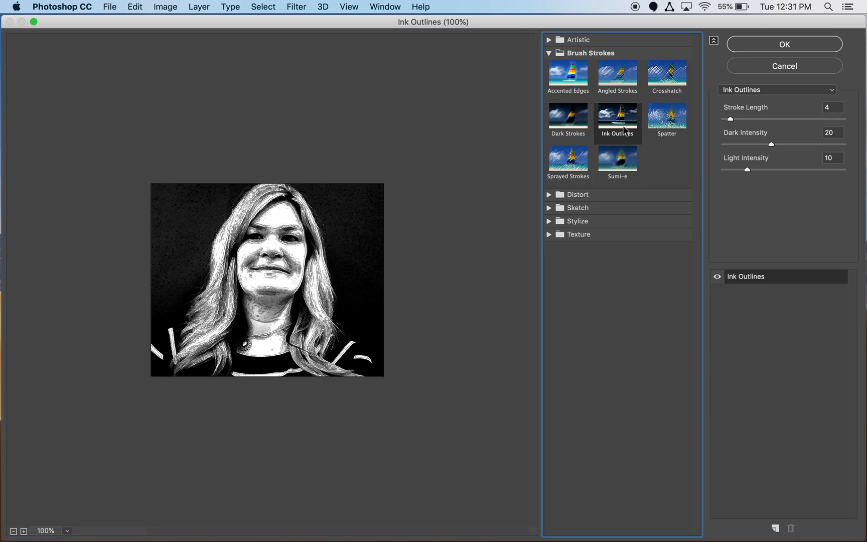
{"action": "left_click", "coordinate": [619, 83]}
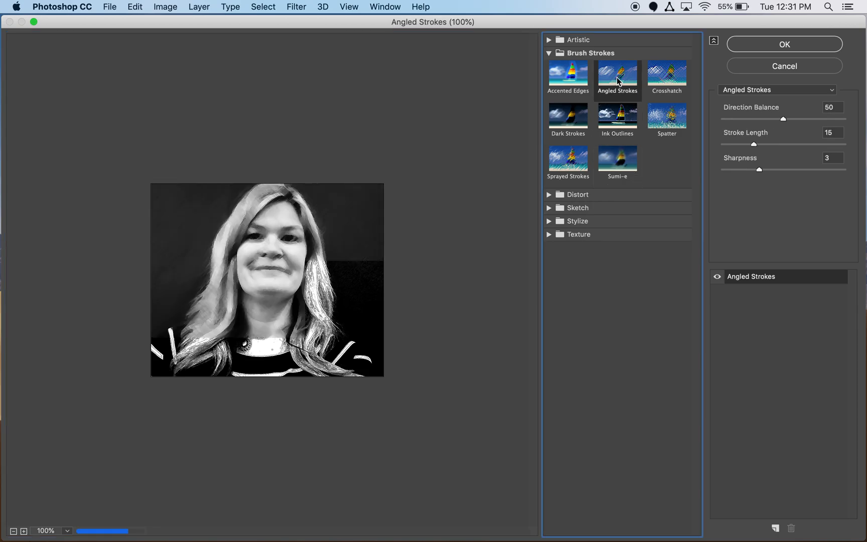
{"action": "left_click", "coordinate": [568, 84]}
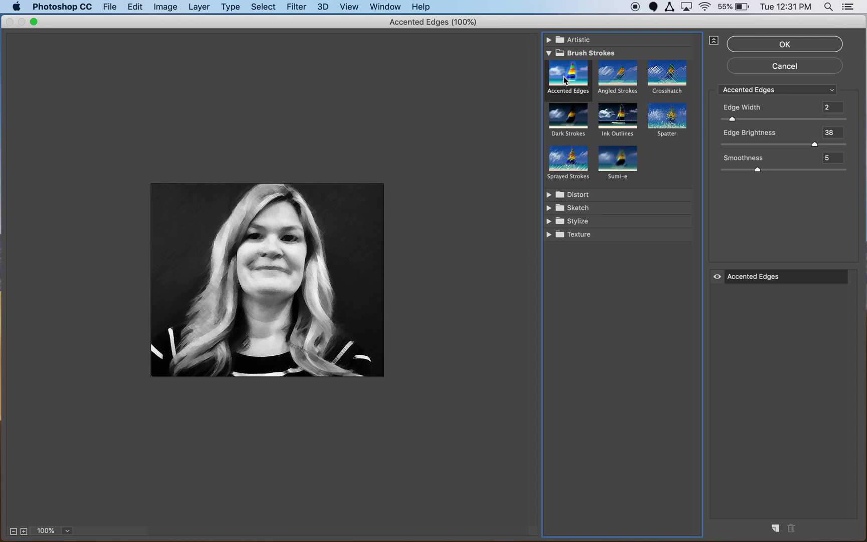
{"action": "left_click", "coordinate": [566, 124]}
{"action": "left_click", "coordinate": [568, 162]}
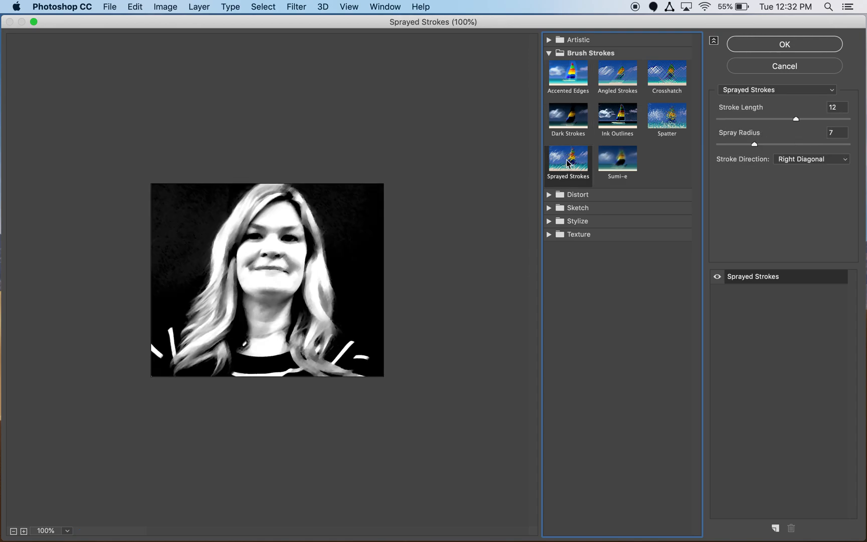
{"action": "left_click", "coordinate": [661, 116]}
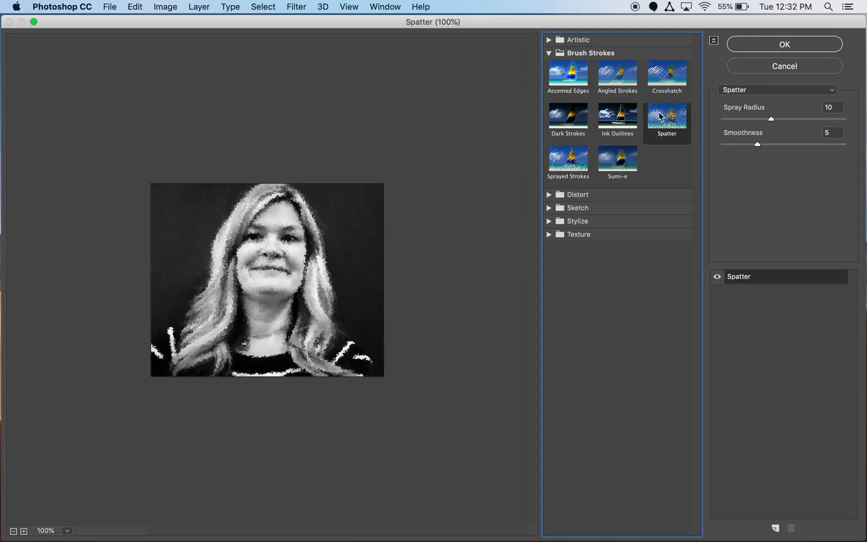
{"action": "left_click", "coordinate": [622, 118]}
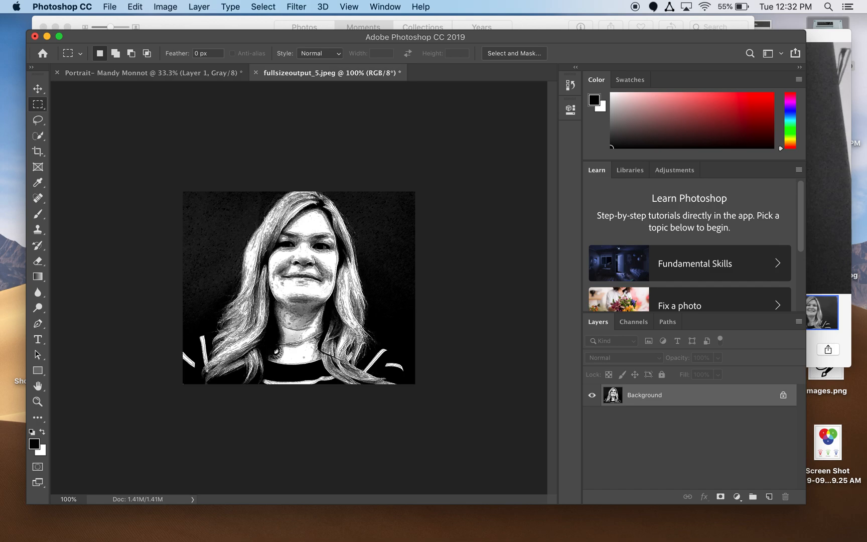
Print one copy of the inked portrait, accepting the clipping warning.
{"action": "left_click", "coordinate": [109, 7]}
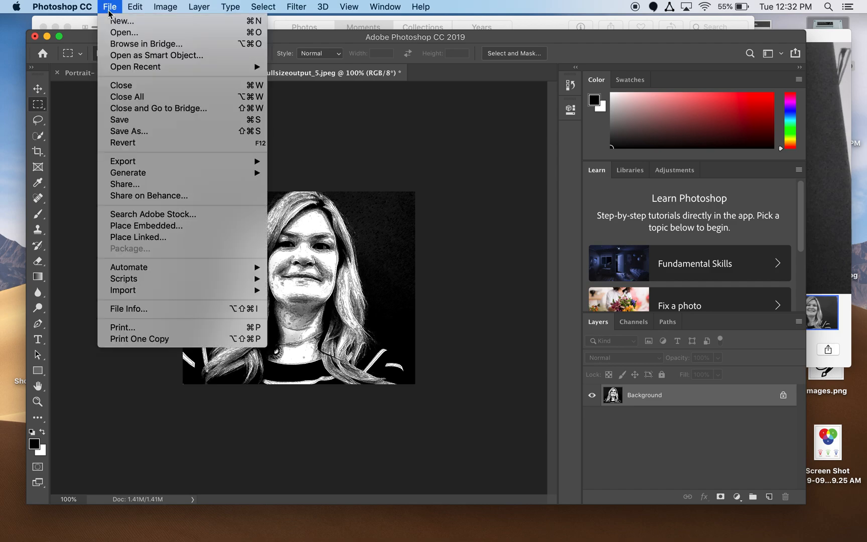
{"action": "left_click", "coordinate": [116, 329]}
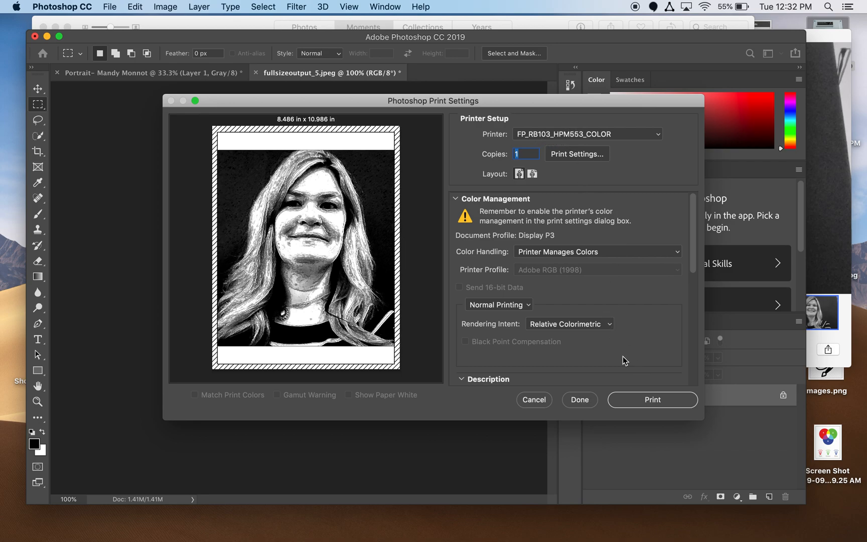
{"action": "left_click", "coordinate": [642, 403]}
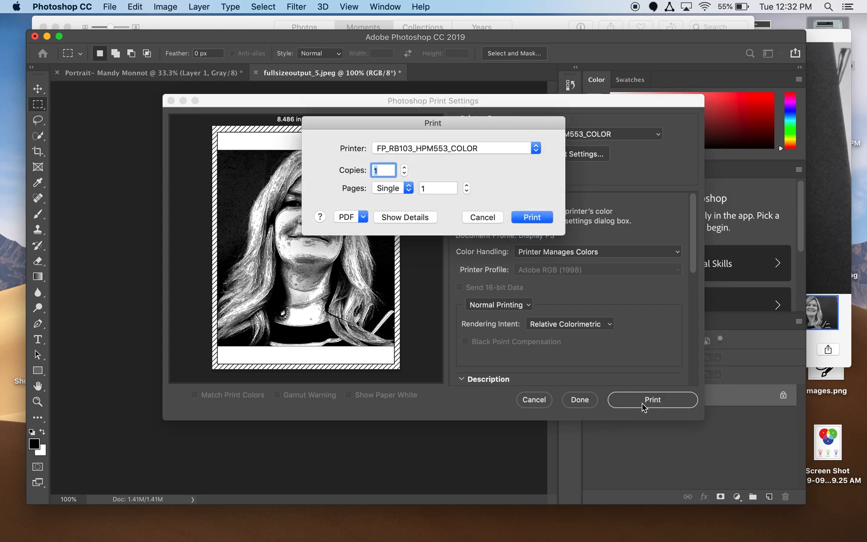
{"action": "left_click", "coordinate": [534, 219]}
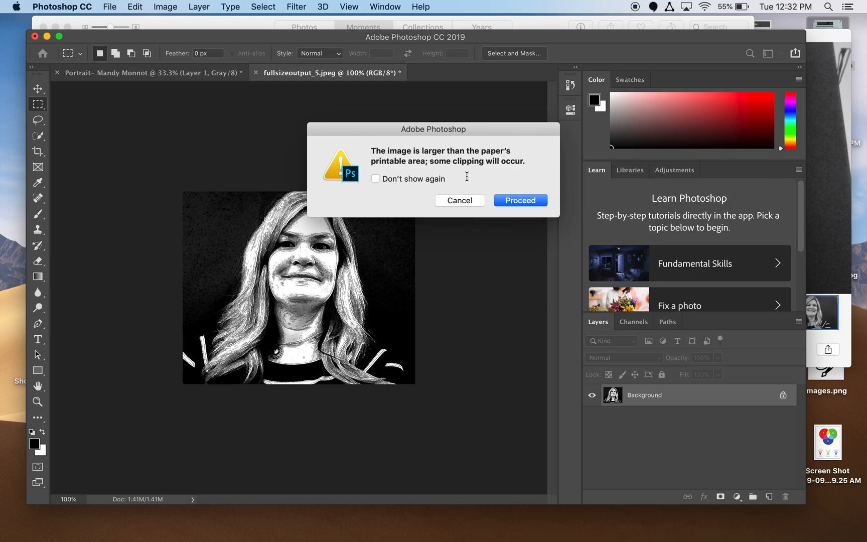
{"action": "left_click", "coordinate": [524, 203]}
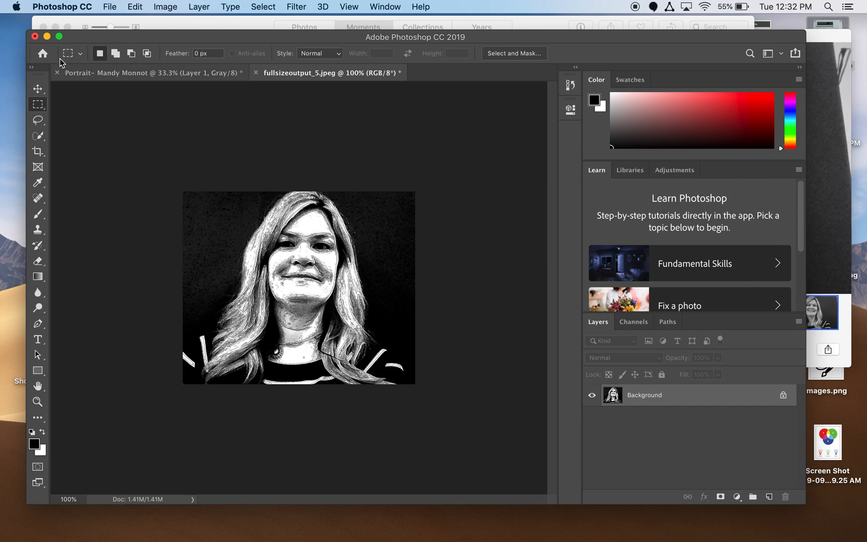
Close fullsizeoutput_5.jpeg without saving, then close the Portrait document choosing Save.
{"action": "left_click", "coordinate": [35, 36]}
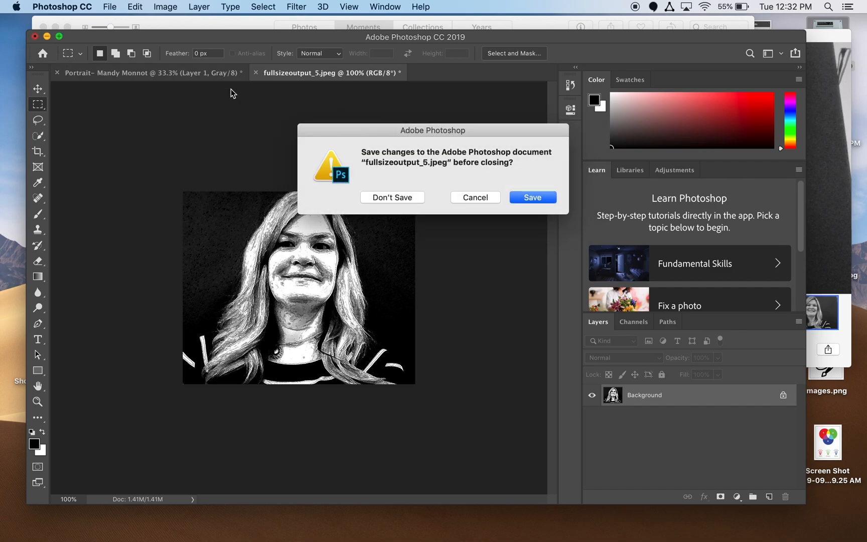
{"action": "left_click", "coordinate": [400, 200]}
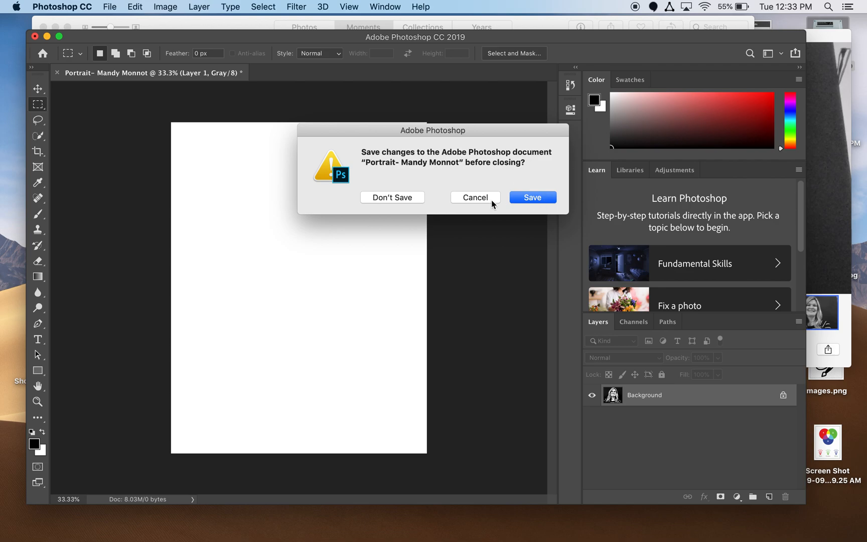
{"action": "left_click", "coordinate": [473, 200]}
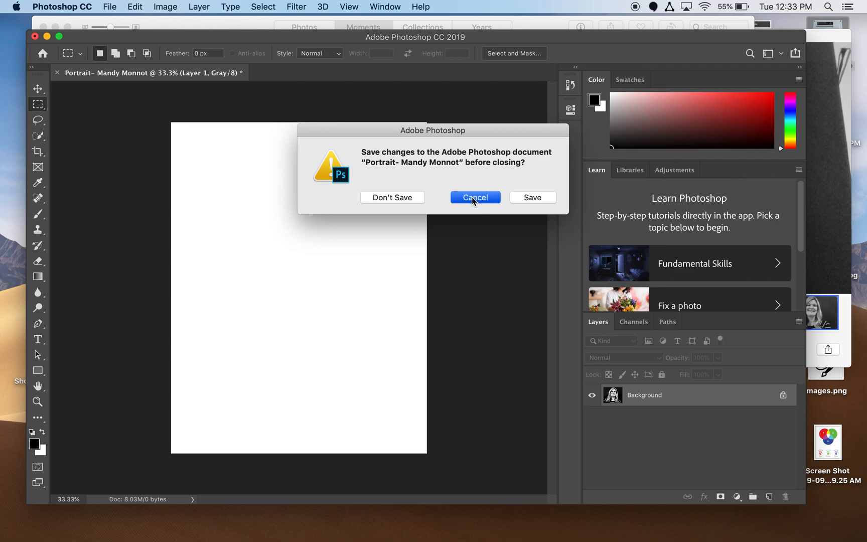
{"action": "left_click", "coordinate": [35, 37]}
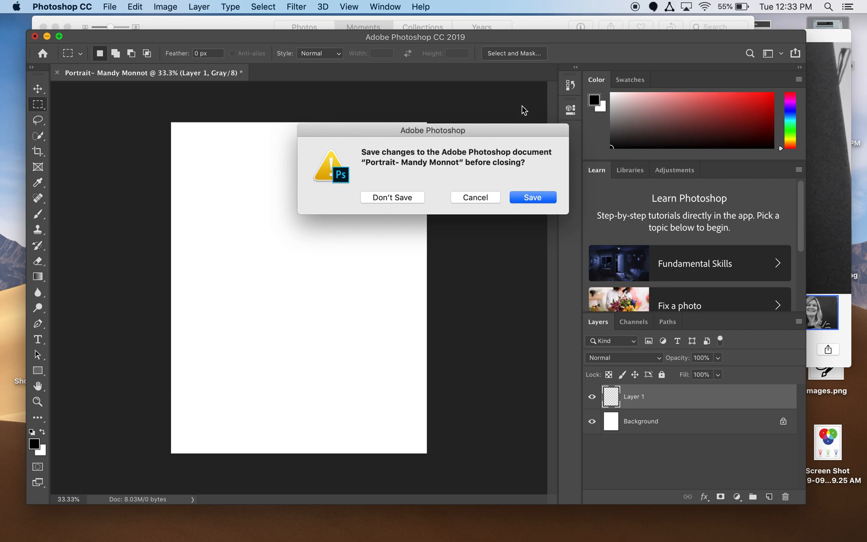
{"action": "left_click", "coordinate": [531, 198]}
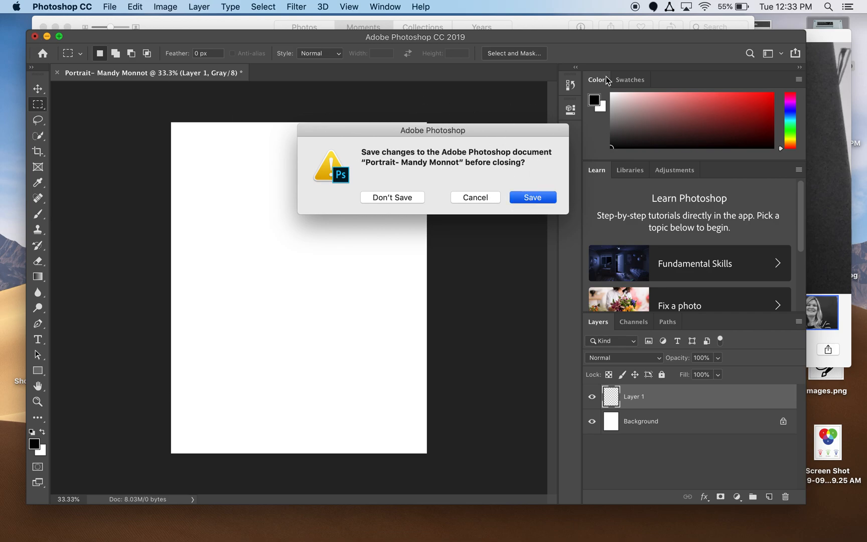